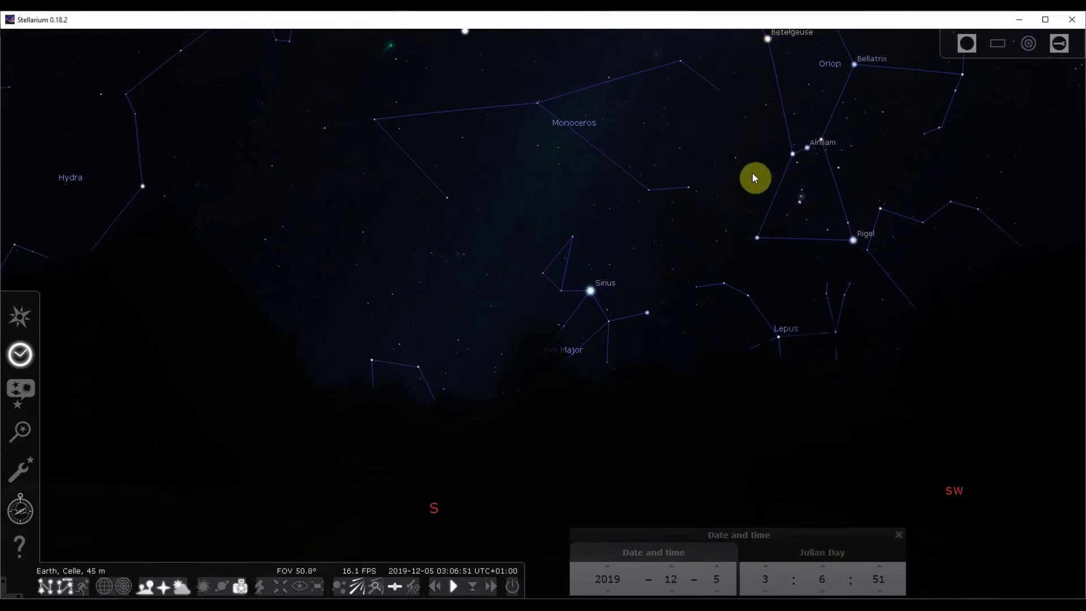
Zoom in near Sirius, then pan up and right toward Andromeda in the northwest.
scroll(584, 312, up, 3)
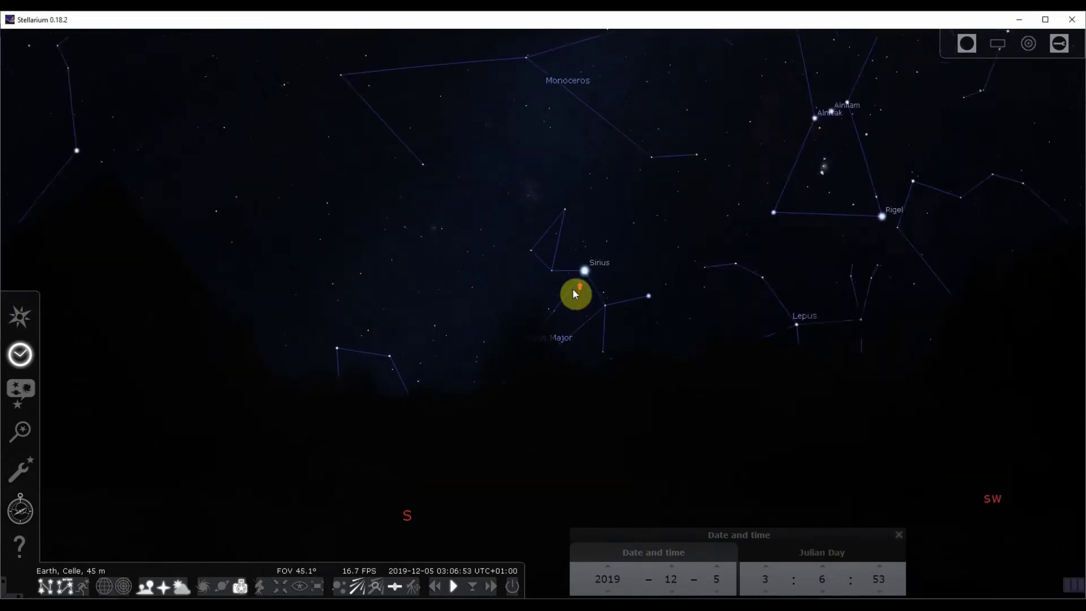
key(Up)
key(Right)
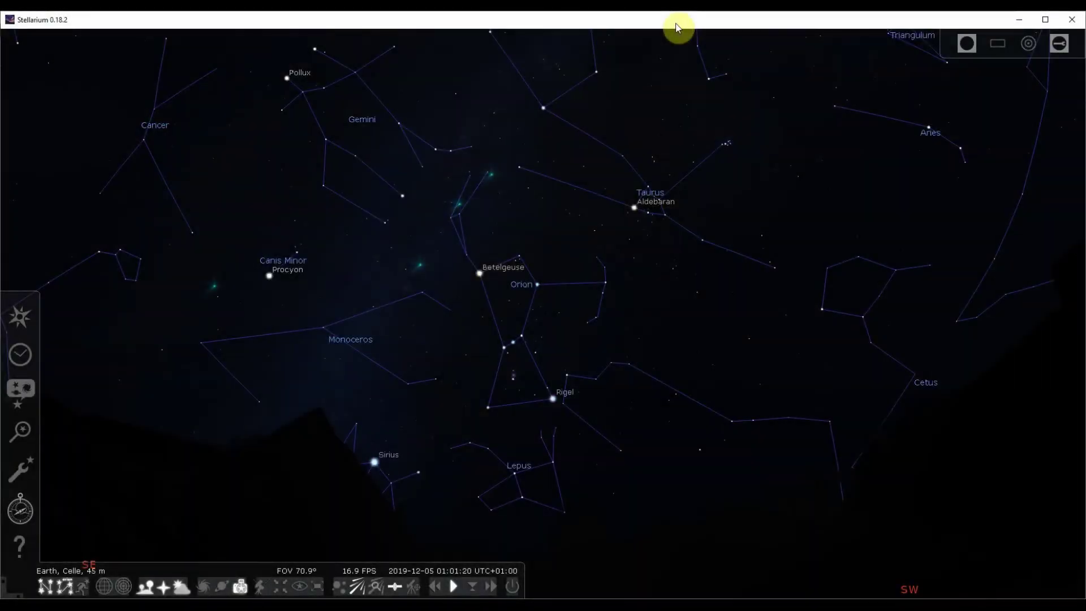
key(Right)
key(Right)
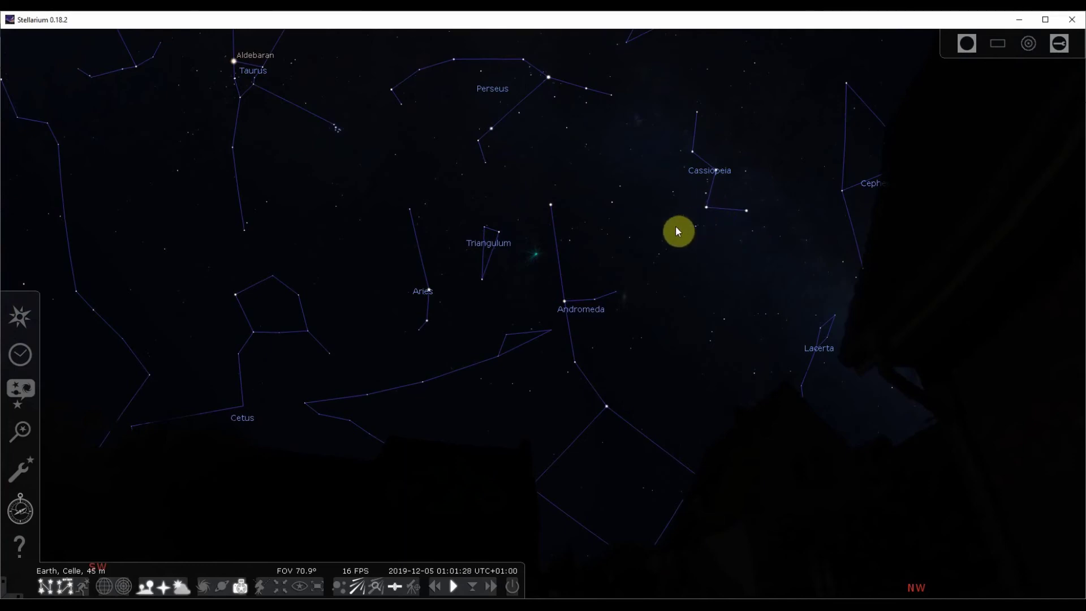
Zoom in on the Andromeda Galaxy to about 3.5° field of view, keeping it centred.
scroll(571, 308, up, 5)
drag(665, 286, 605, 290)
scroll(628, 286, up, 3)
drag(645, 289, 550, 296)
scroll(616, 307, up, 2)
scroll(647, 305, up, 1)
scroll(661, 300, up, 3)
scroll(577, 332, up, 2)
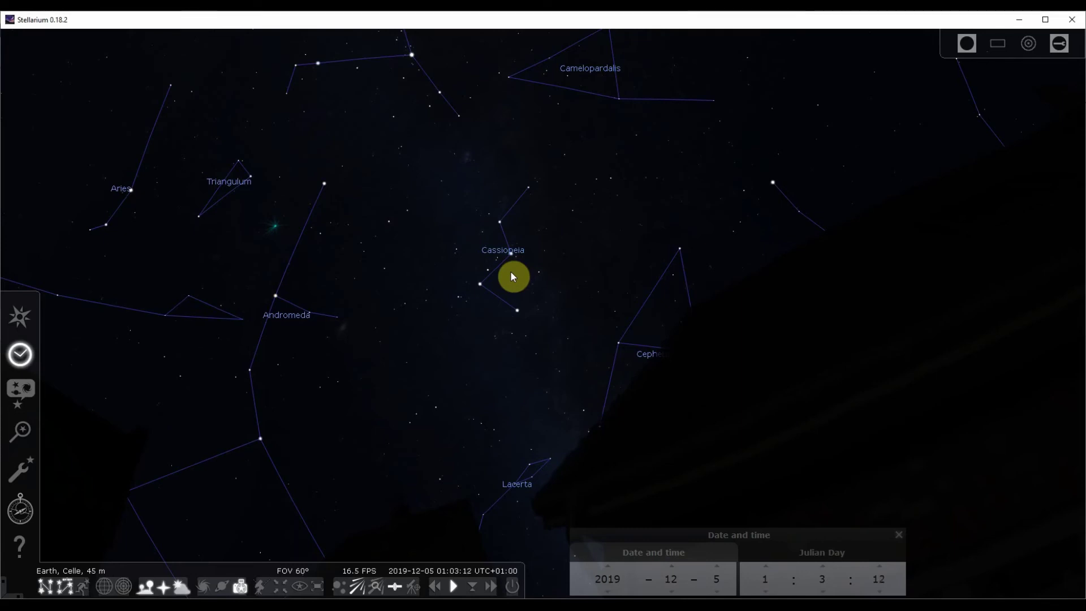
Swing the view right and down past Cassiopeia across the northern sky.
key(Right)
key(Down)
key(Right)
key(Down)
Advance the clock two hours to about 03:03 and turn the sky toward Ursa Major.
double_click(767, 565)
drag(719, 362, 560, 338)
drag(637, 302, 567, 220)
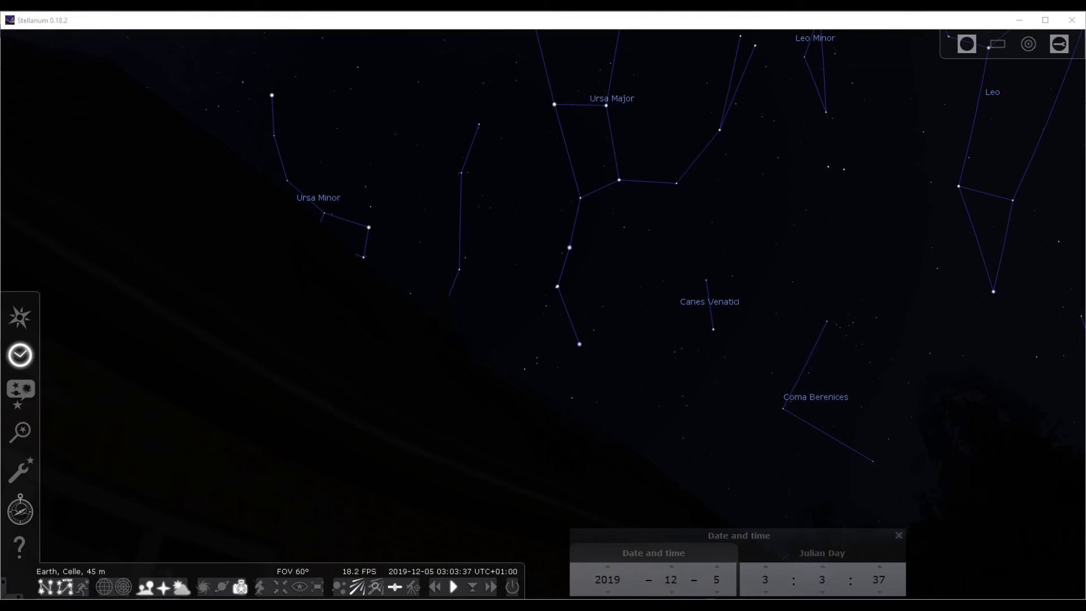
Mark two Big Dipper stars, follow them up to Polaris, then bring Orion and Gemini into view.
click(606, 105)
click(554, 105)
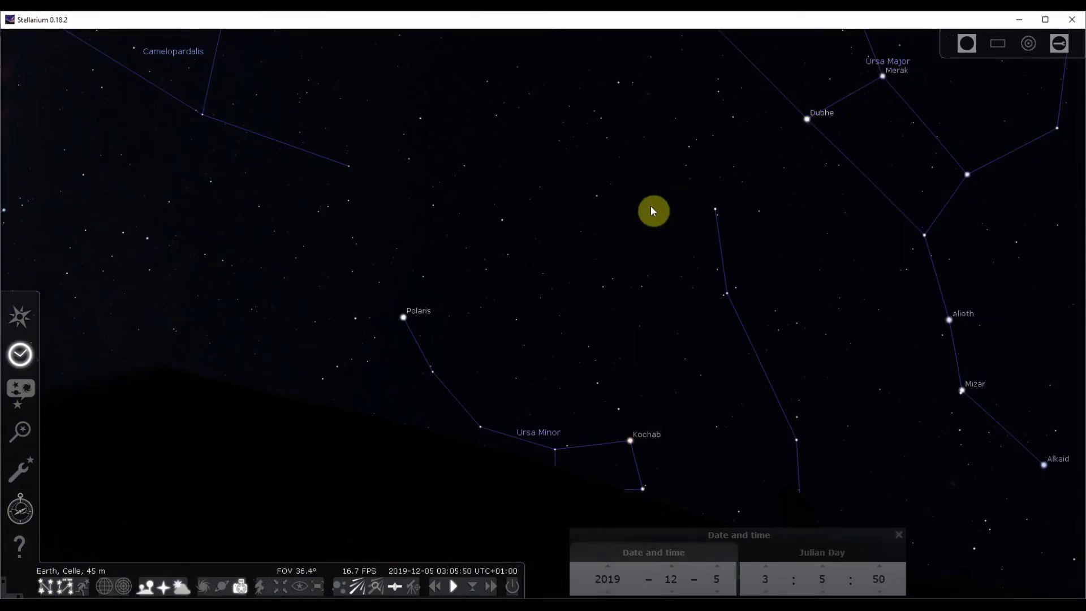
drag(399, 314, 472, 286)
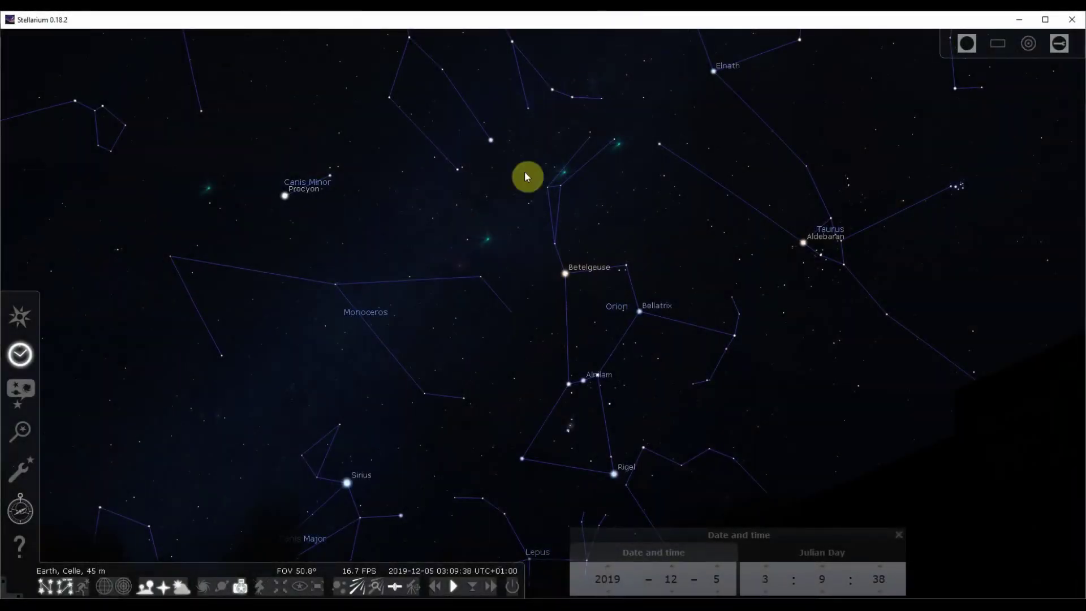
key(Up)
key(Up)
key(Up)
key(Up)
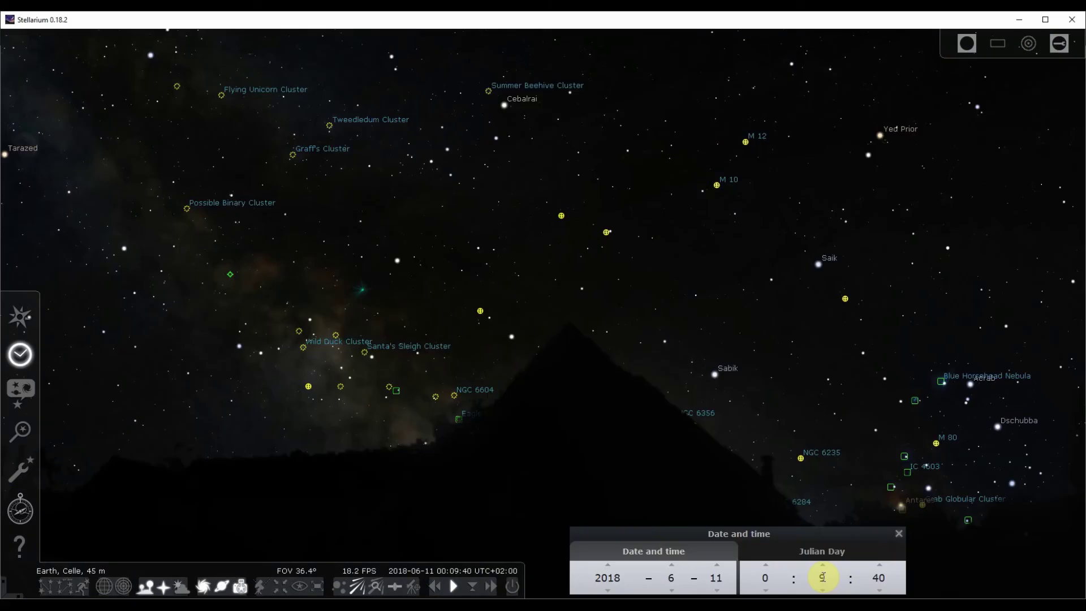
Step the minute and day fields forward until Saturn and the Trifid Nebula region rise.
scroll(821, 577, up, 3)
scroll(821, 577, up, 20)
scroll(821, 577, up, 20)
scroll(822, 577, up, 20)
scroll(822, 577, up, 20)
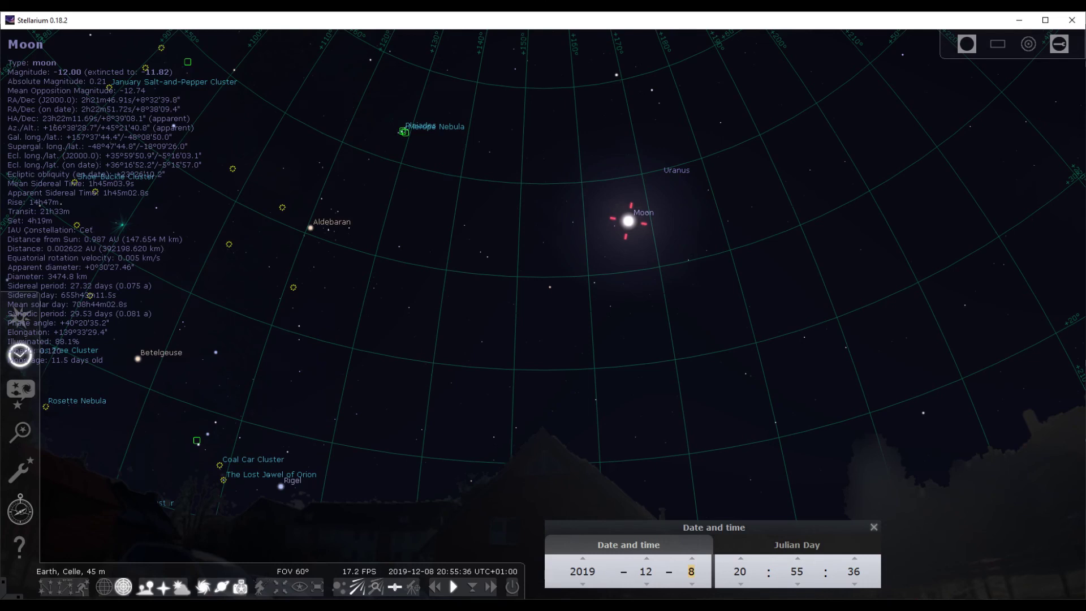
scroll(691, 571, up, 1)
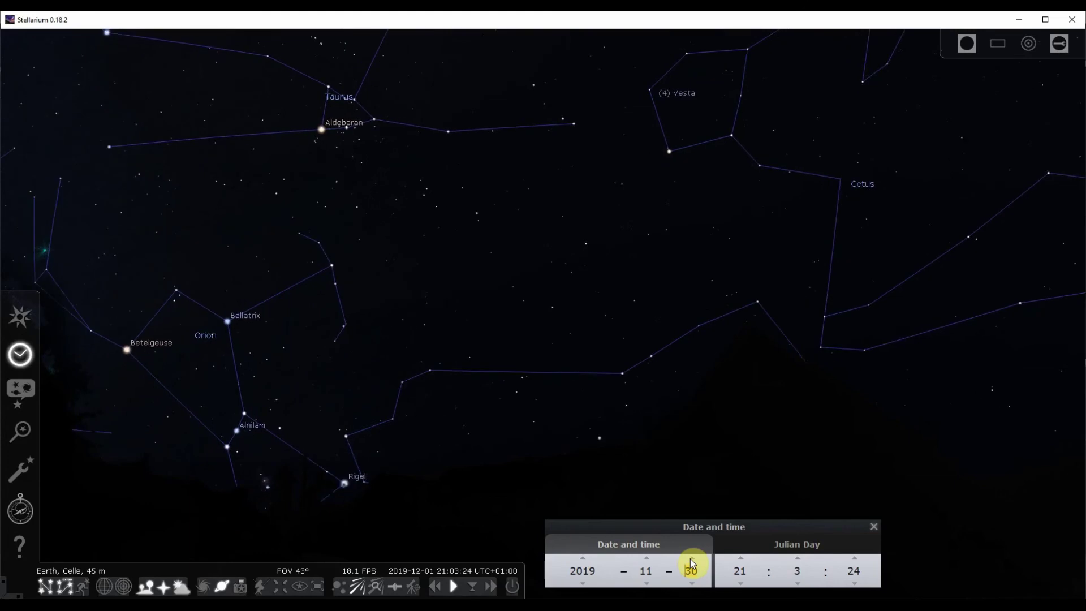
scroll(692, 563, up, 10)
scroll(693, 563, up, 9)
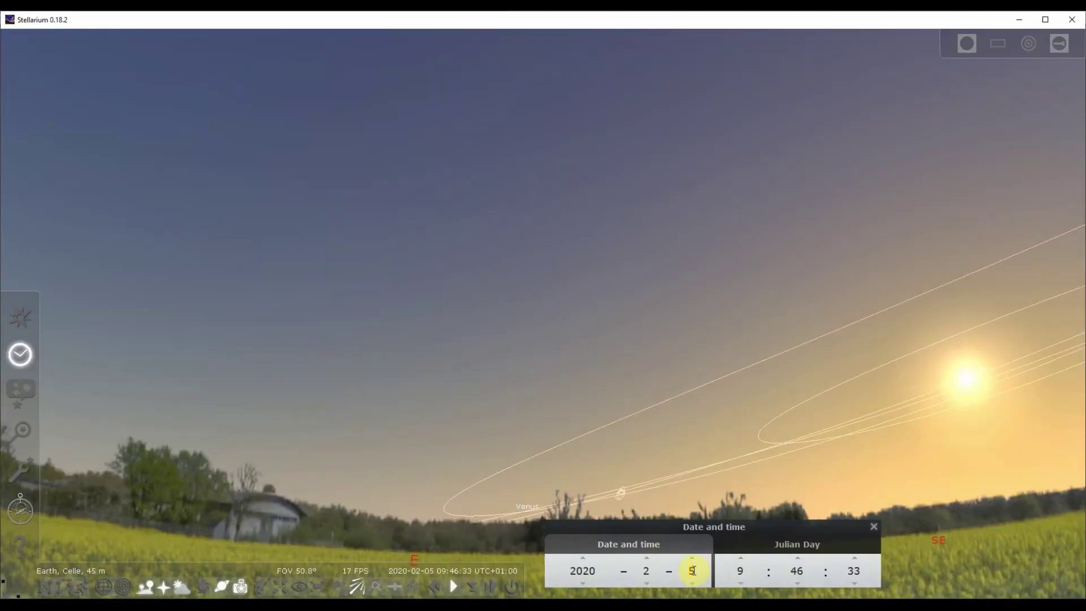
scroll(692, 568, up, 12)
scroll(692, 570, up, 20)
scroll(692, 570, up, 7)
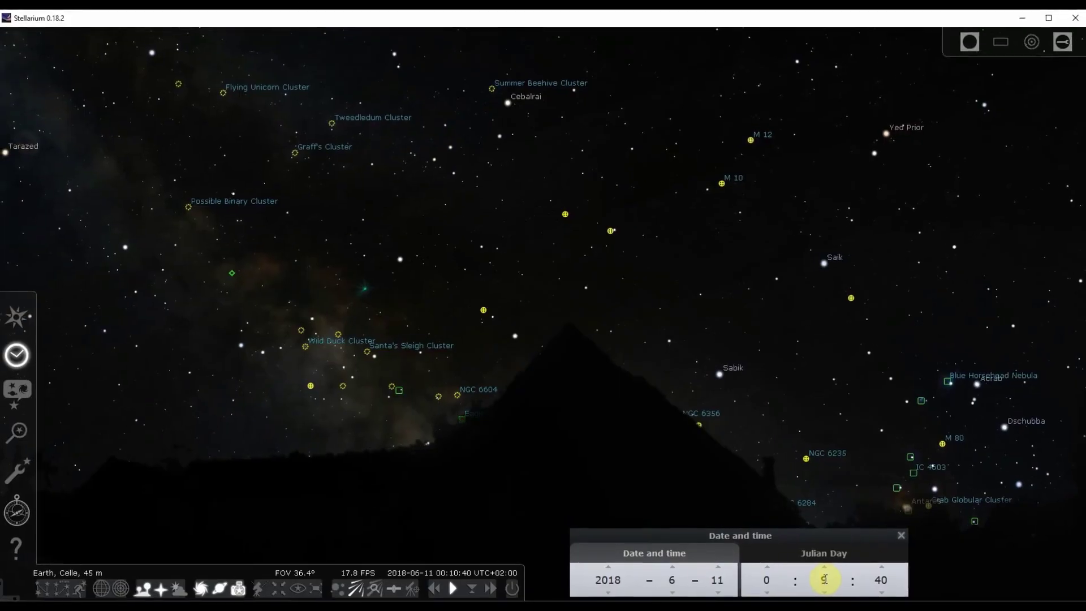
scroll(831, 586, up, 14)
scroll(831, 586, up, 20)
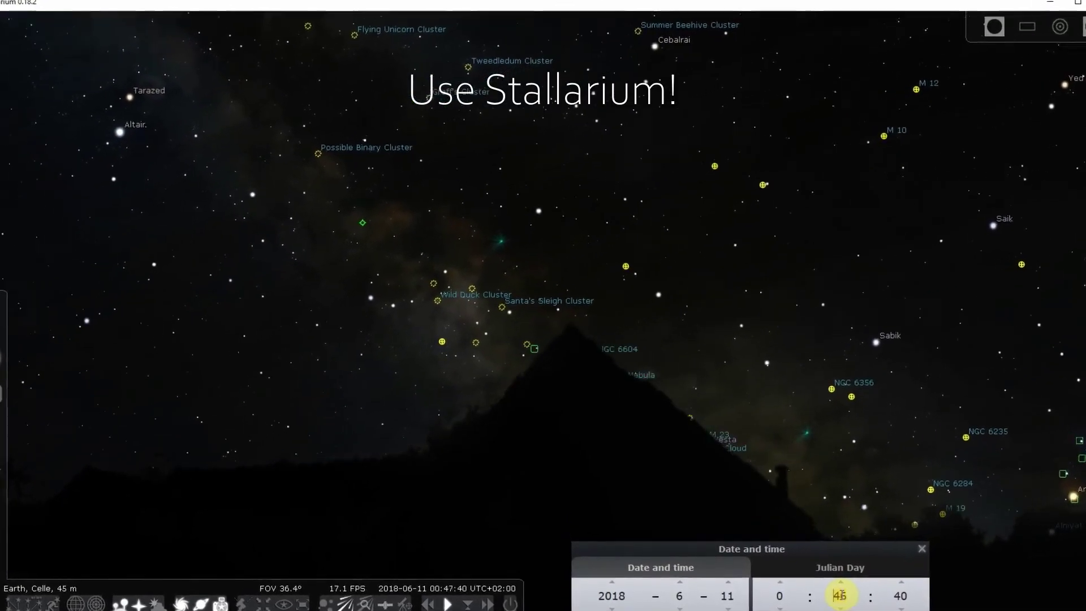
scroll(841, 595, up, 20)
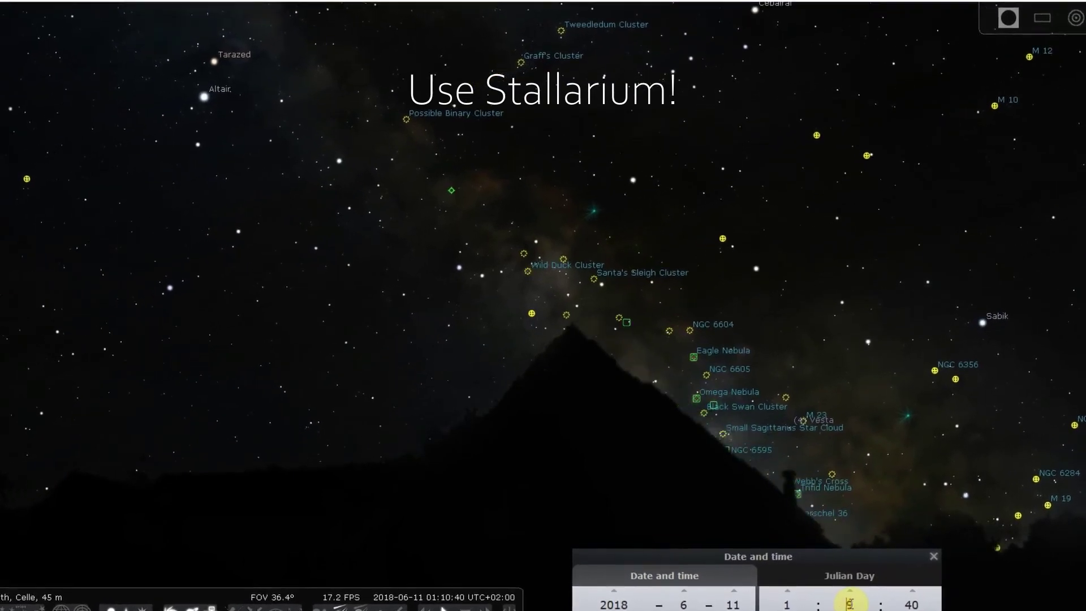
scroll(850, 602, up, 20)
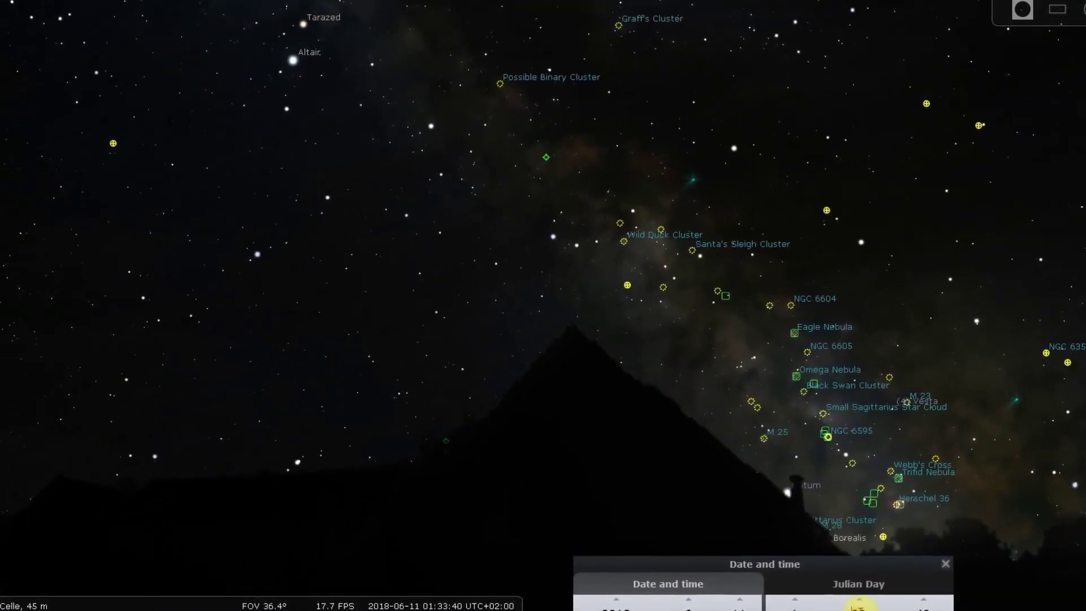
scroll(856, 608, up, 20)
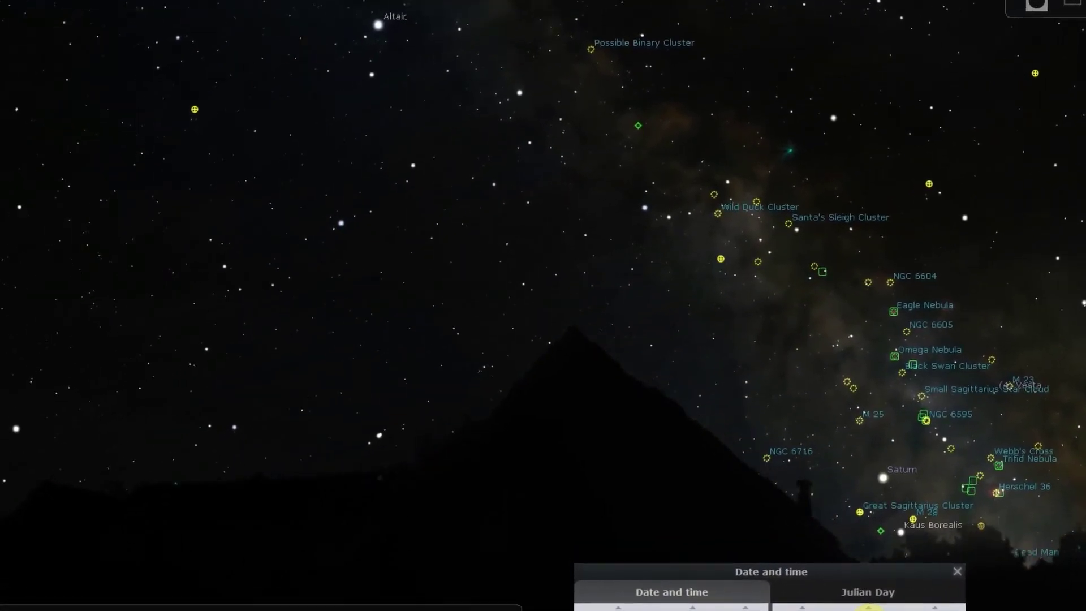